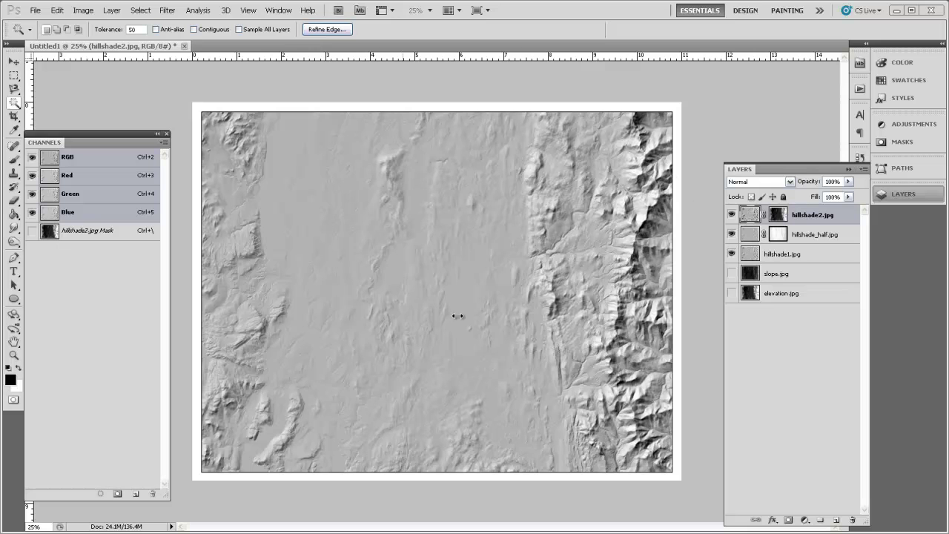
Step: Close the channels list, delete the slope.jpg and elevation.jpg layers, and clear the canvas selection
left_click(167, 135)
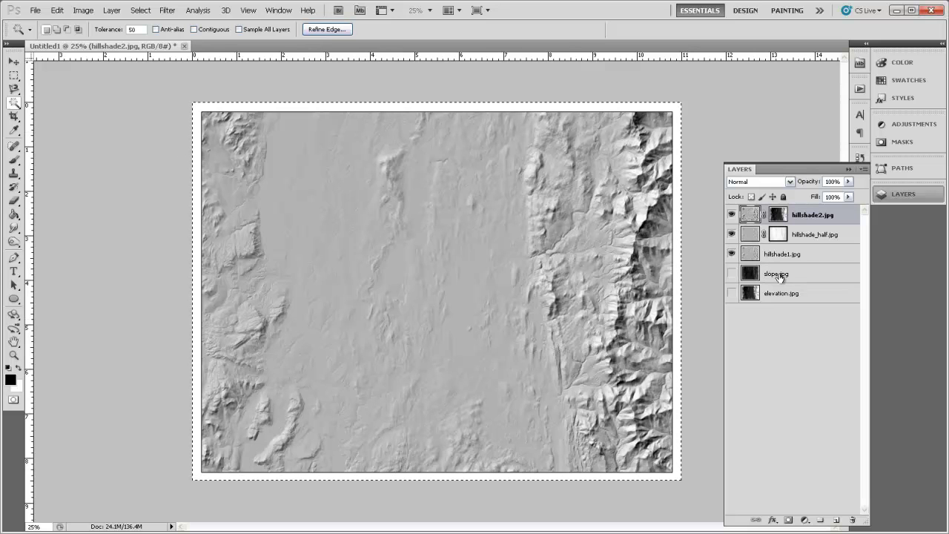
left_click(777, 274)
left_click_drag(775, 274, 852, 519)
left_click_drag(809, 275, 852, 520)
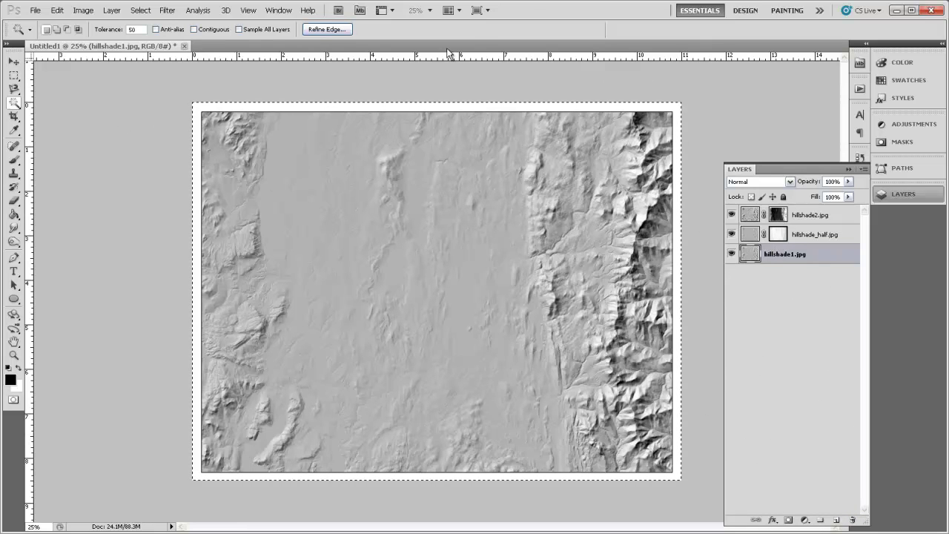
left_click(146, 15)
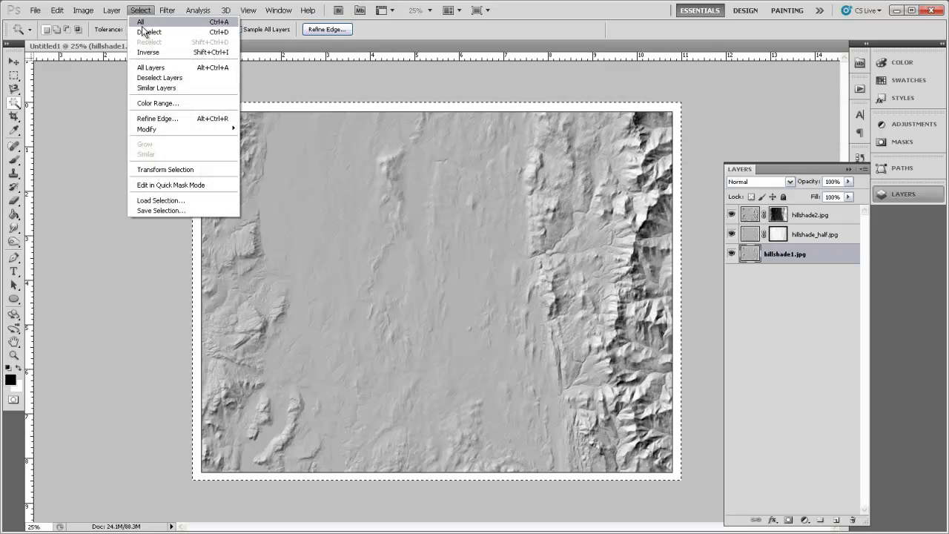
left_click(190, 31)
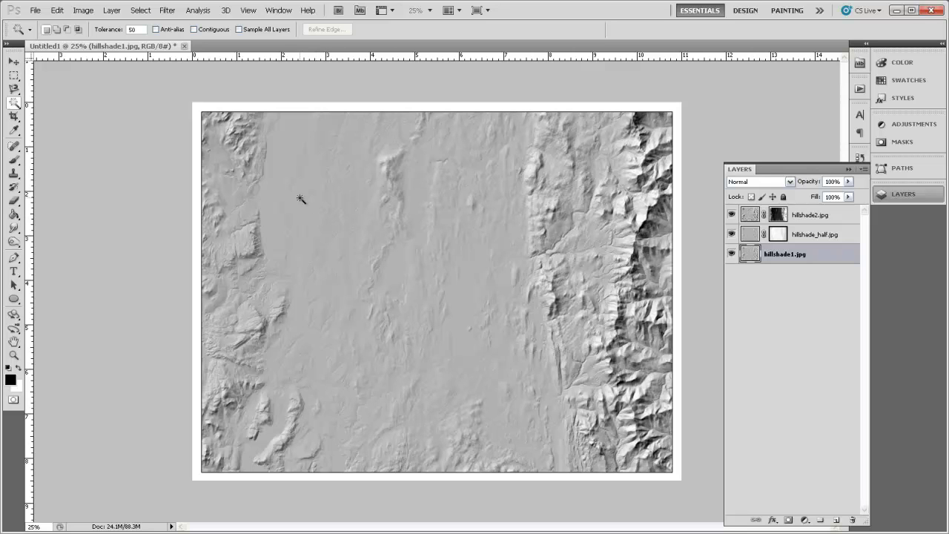
Step: Select a tall rectangular strip of the flat valley between the western hills and the central ridge, and feather it by 30 pixels
left_click(14, 76)
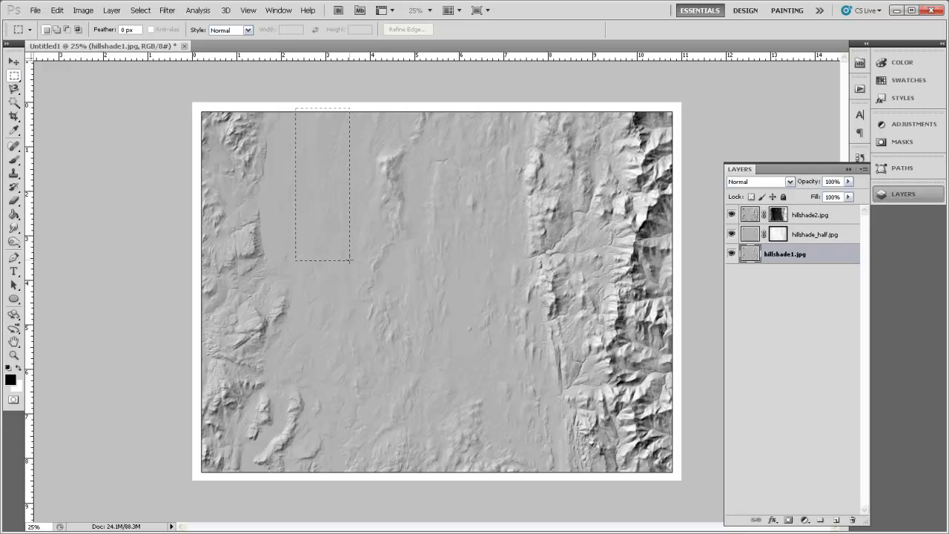
left_click_drag(350, 258, 349, 257)
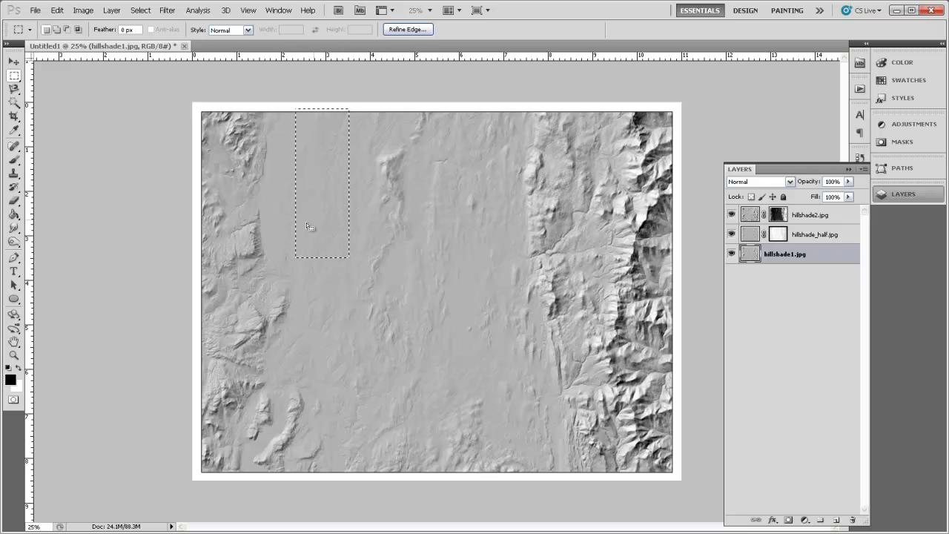
left_click(141, 11)
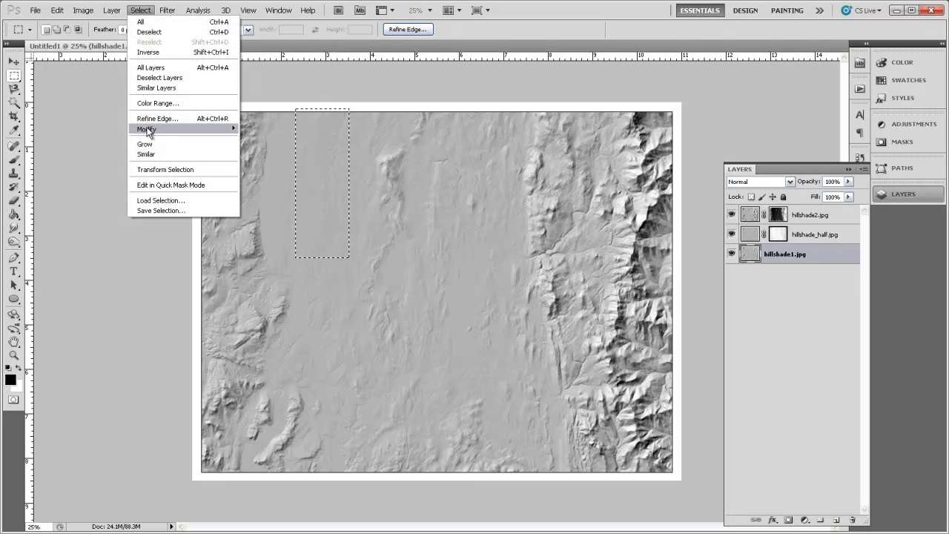
mouse_move(161, 129)
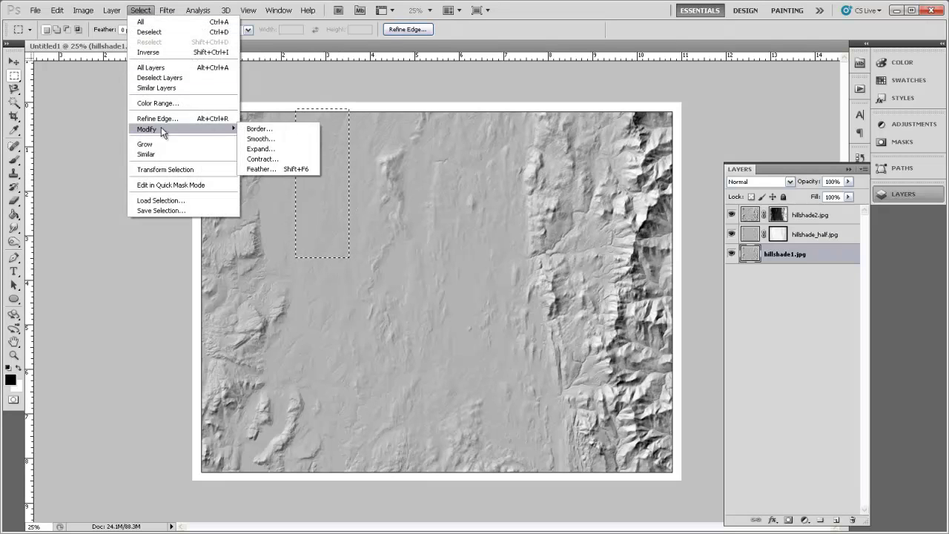
left_click(310, 171)
left_click_drag(515, 215, 436, 222)
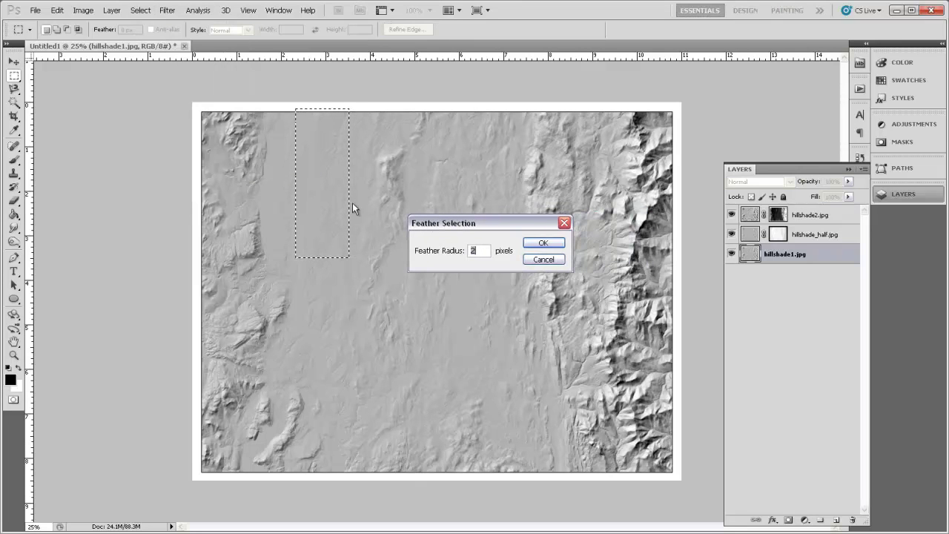
type("8")
type("30")
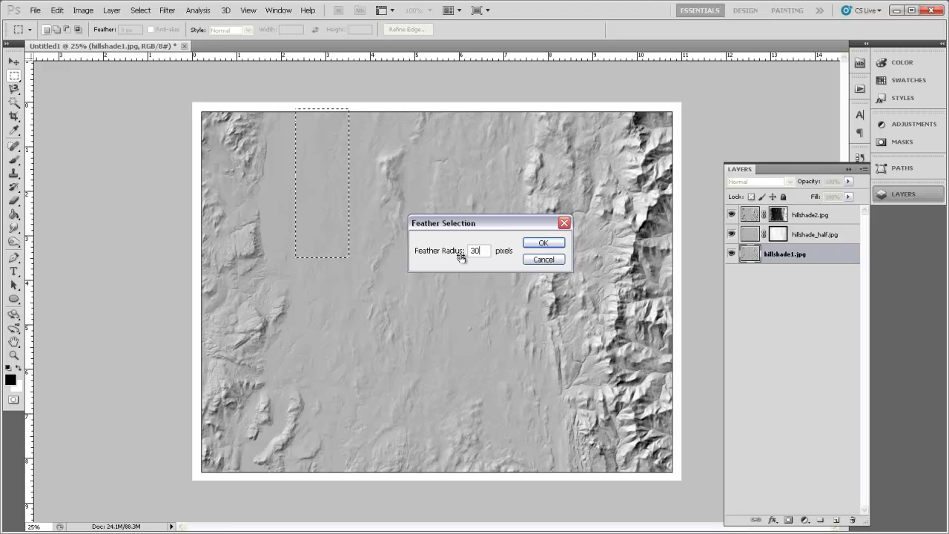
left_click(544, 244)
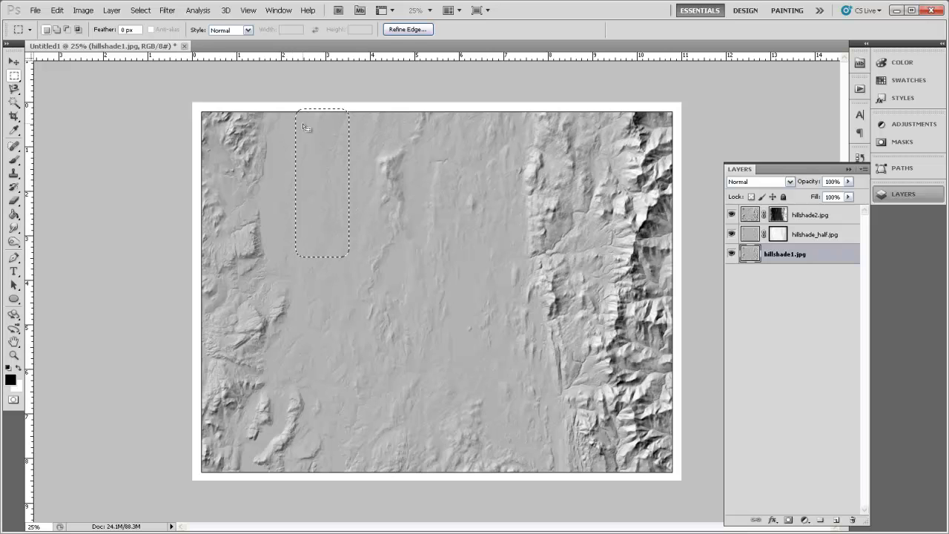
Step: Apply a reduced-radius Gaussian Blur to the selected valley strip on the hillshade_half.jpg layer, and clear the selection
left_click(798, 235)
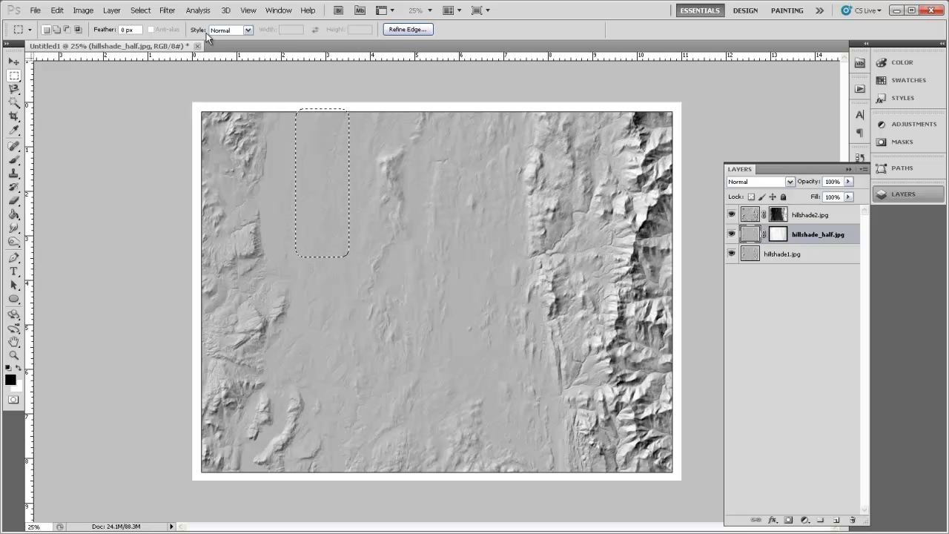
left_click(167, 10)
mouse_move(222, 109)
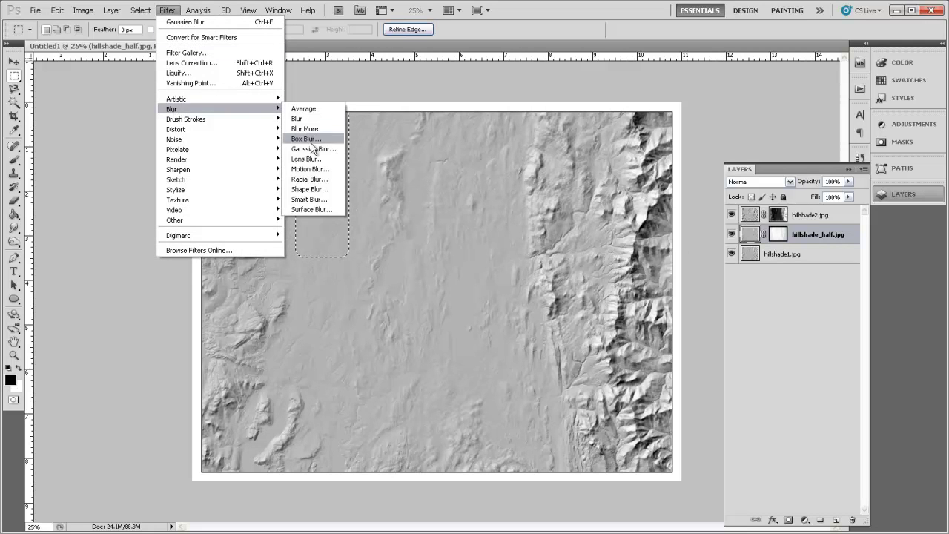
left_click(312, 149)
left_click_drag(436, 204, 448, 193)
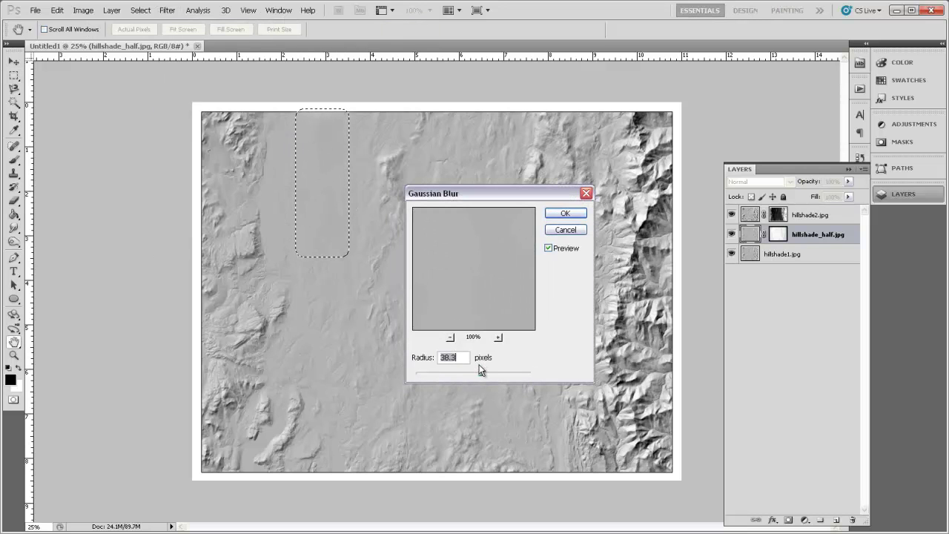
left_click_drag(480, 373, 452, 373)
left_click(567, 213)
key("ctrl+d")
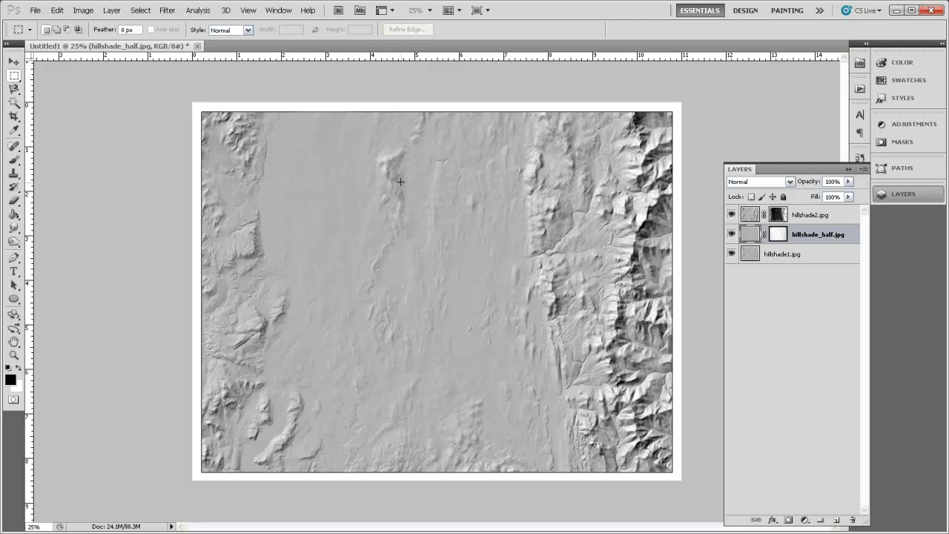
Step: Target the hillshade2.jpg layer mask and display its mask channel as a red overlay on the terrain
left_click(778, 214)
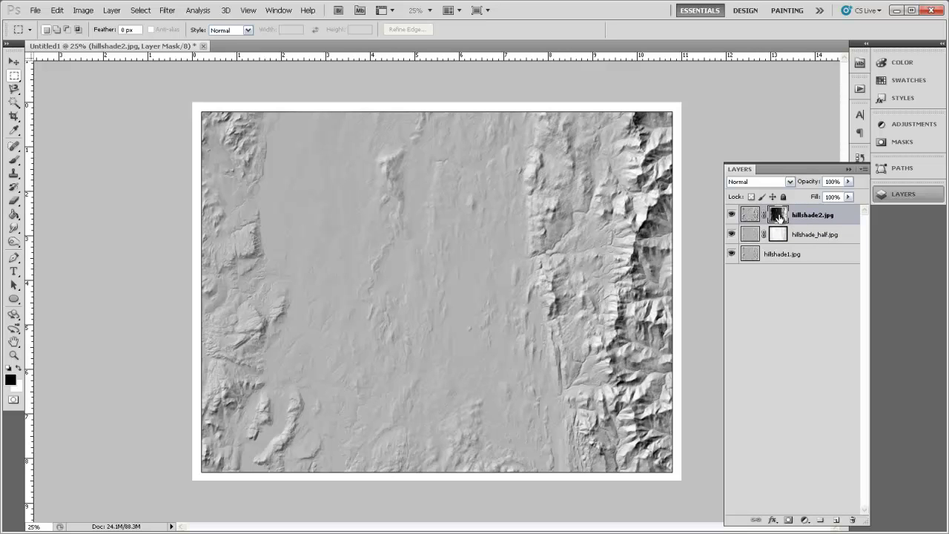
left_click(279, 10)
left_click(289, 123)
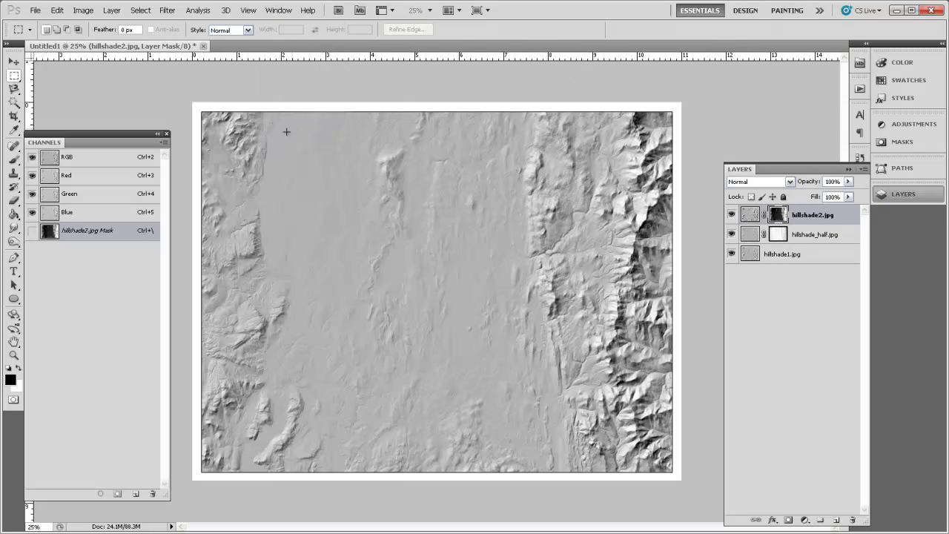
left_click_drag(100, 135, 115, 133)
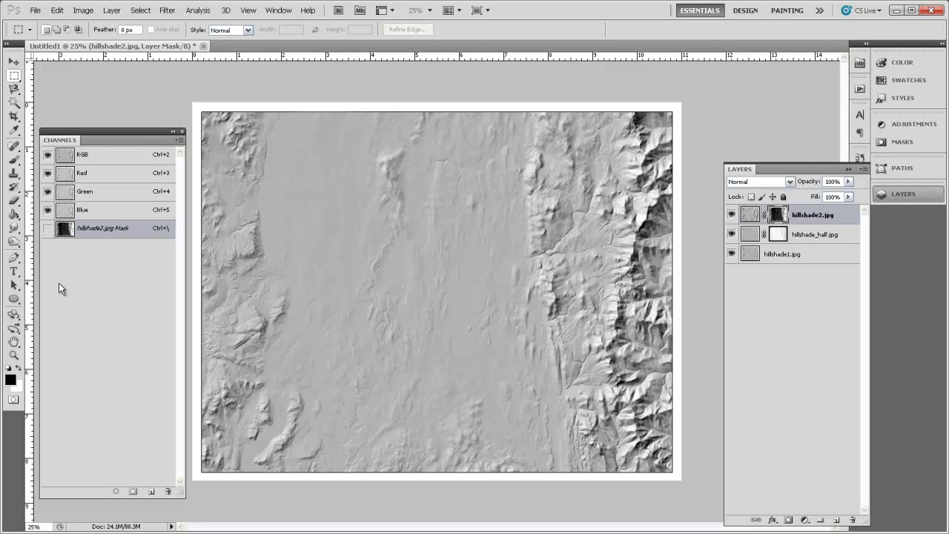
left_click(47, 229)
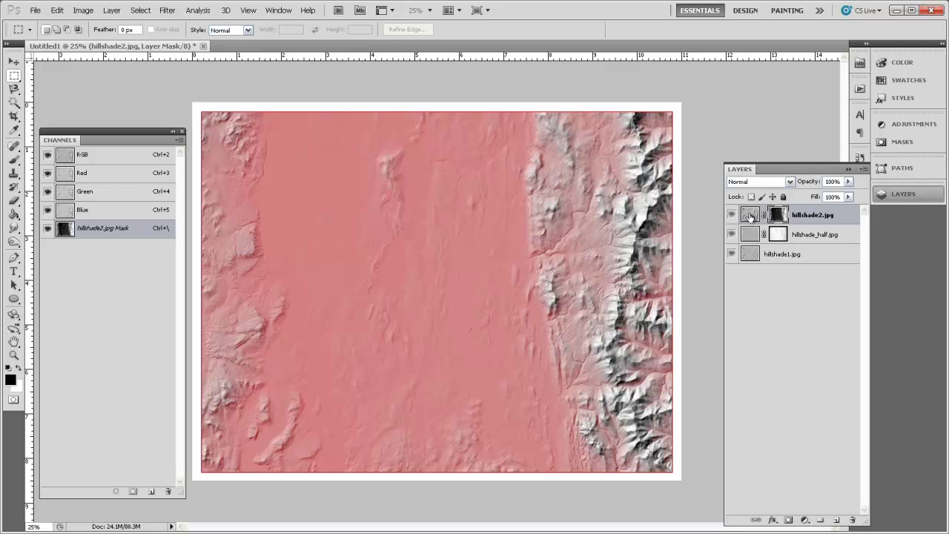
Step: Paint white along the central ridge on the hillshade2.jpg mask with a 174 px brush at 0% hardness
left_click(13, 160)
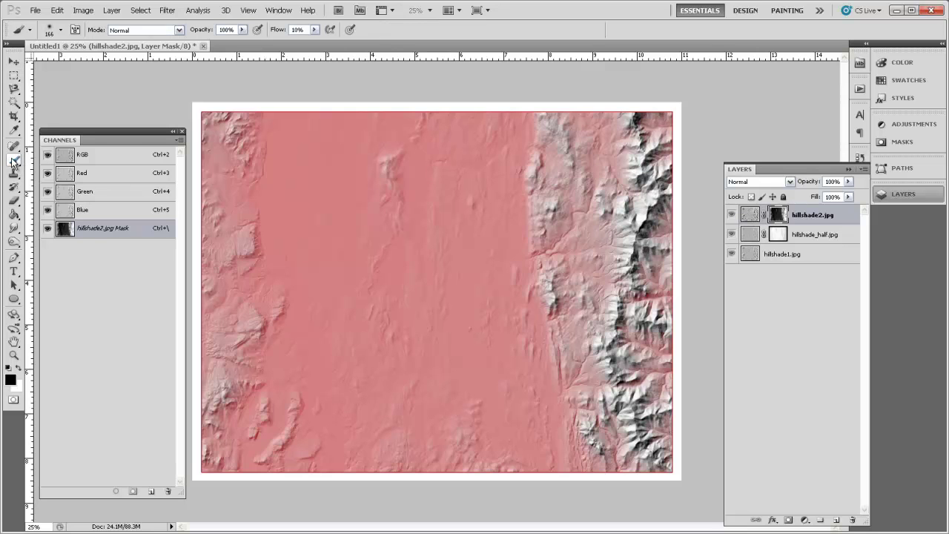
left_click(19, 369)
right_click(388, 212)
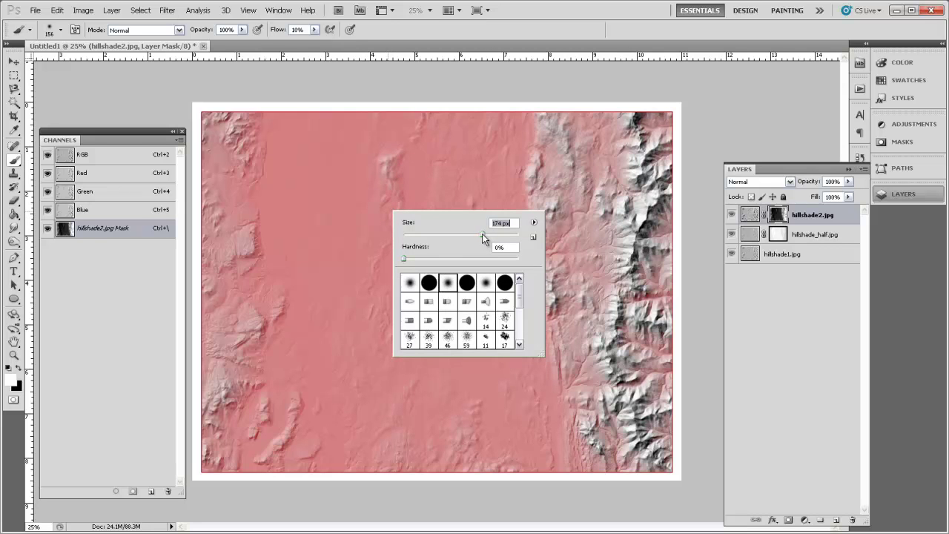
left_click_drag(401, 259, 526, 259)
left_click_drag(504, 265, 395, 270)
left_click(391, 163)
mouse_move(397, 224)
left_mouse_down()
mouse_move(366, 291)
mouse_move(390, 160)
mouse_move(400, 152)
mouse_move(387, 174)
mouse_move(401, 214)
mouse_move(372, 274)
mouse_move(404, 159)
left_mouse_up()
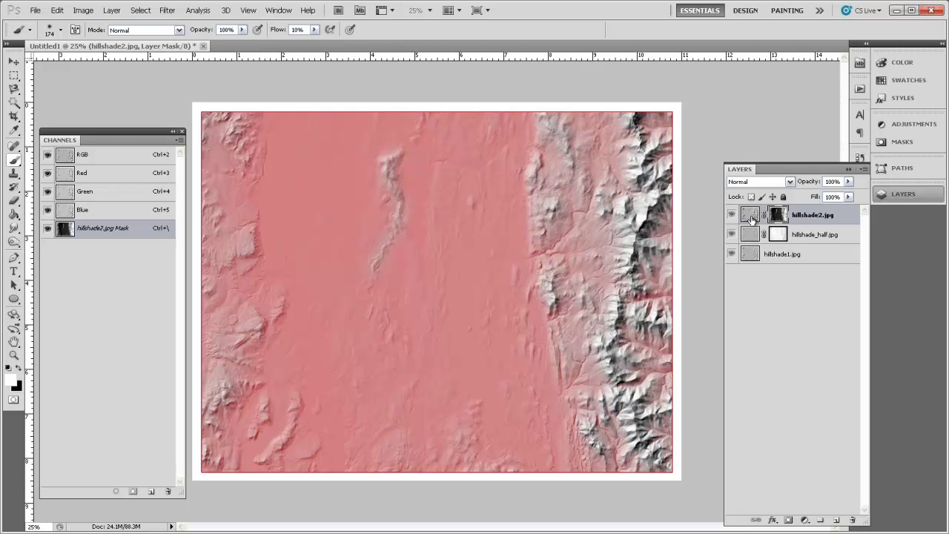
mouse_move(394, 152)
left_mouse_down()
mouse_move(402, 215)
mouse_move(375, 263)
mouse_move(401, 188)
mouse_move(397, 158)
mouse_move(384, 181)
mouse_move(405, 208)
mouse_move(391, 245)
mouse_move(377, 251)
mouse_move(399, 158)
mouse_move(392, 170)
mouse_move(406, 213)
mouse_move(380, 264)
mouse_move(410, 194)
mouse_move(385, 158)
mouse_move(402, 159)
mouse_move(405, 209)
mouse_move(386, 244)
mouse_move(417, 204)
mouse_move(403, 155)
left_mouse_up()
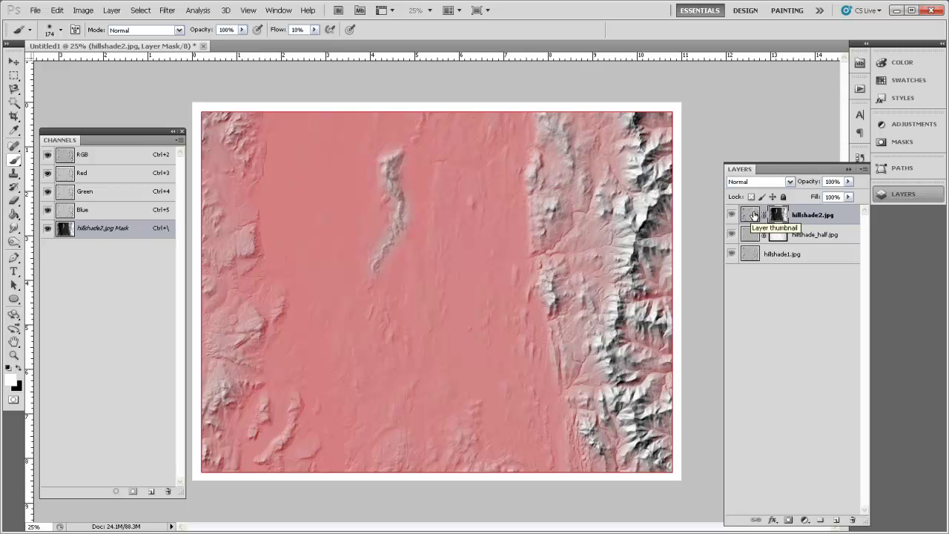
Step: Darken the central ridge's eastern side on the hillshade2.jpg layer image with a 174 px Burn tool
left_click(753, 215)
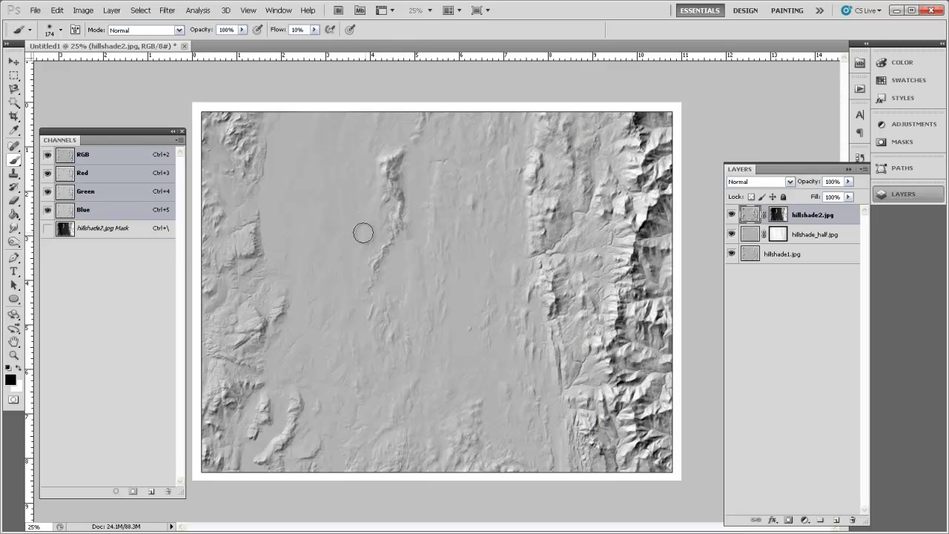
left_click_drag(13, 241, 54, 243)
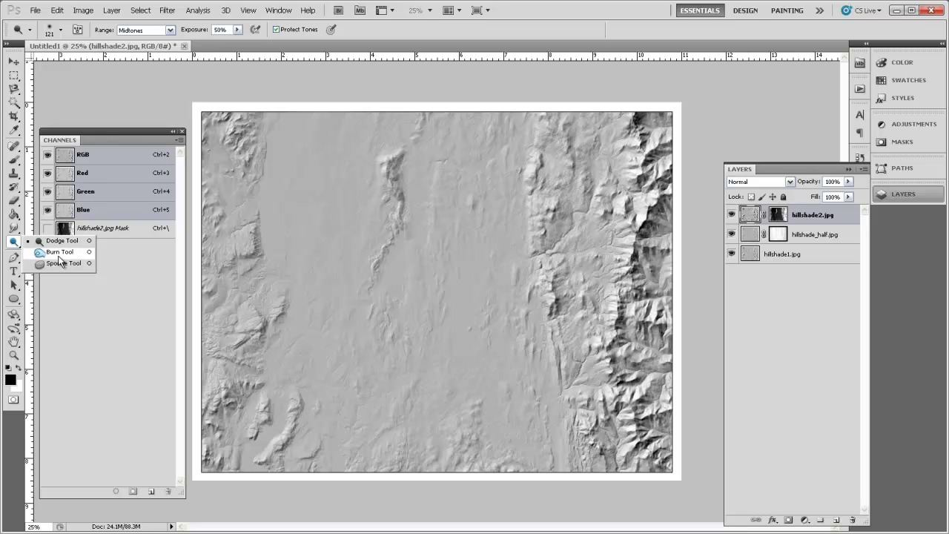
left_click(60, 253)
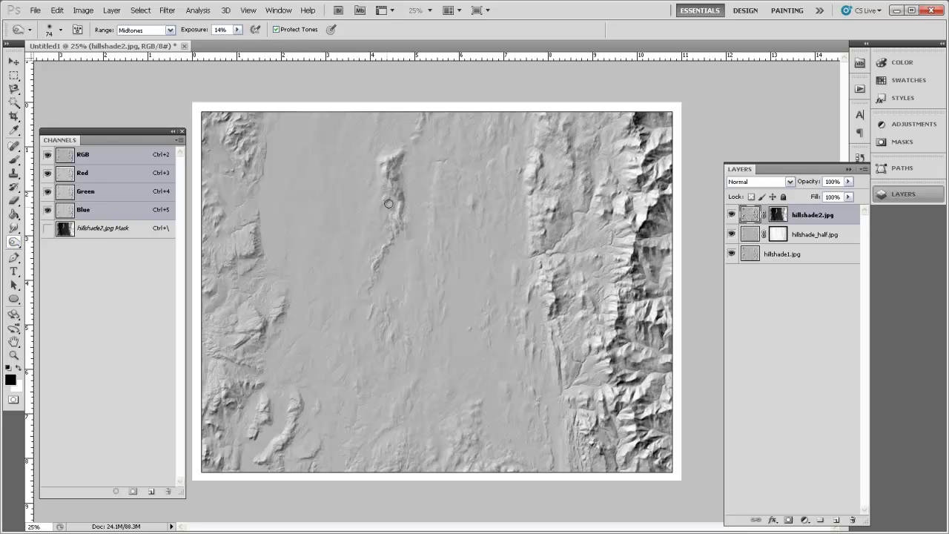
right_click(405, 183)
left_click_drag(468, 205, 502, 207)
mouse_move(398, 159)
left_mouse_down()
mouse_move(406, 212)
mouse_move(385, 260)
mouse_move(406, 152)
mouse_move(382, 257)
mouse_move(392, 158)
mouse_move(410, 151)
mouse_move(399, 164)
mouse_move(404, 249)
left_mouse_up()
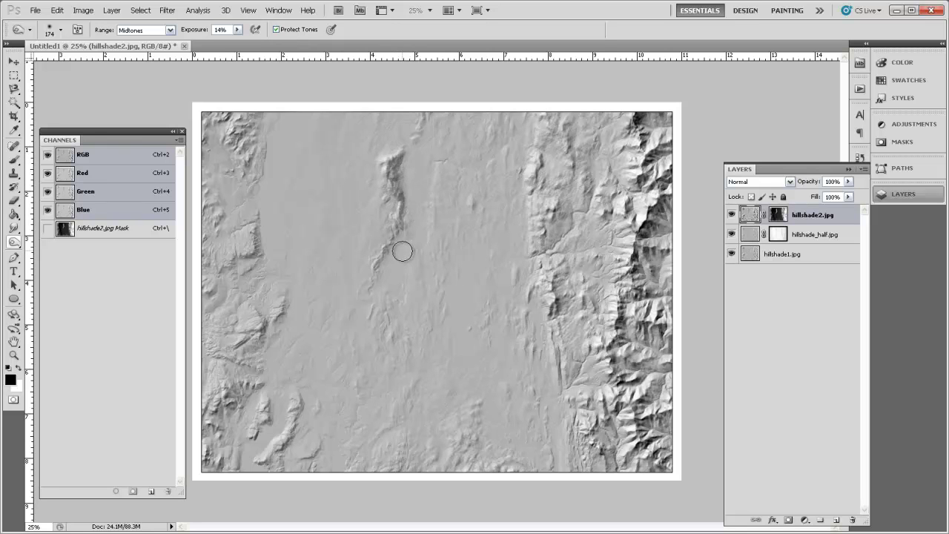
Step: Burn the shadows of the eastern mountains on the hillshade2.jpg layer with 31% exposure and a 195 px brush
left_click(238, 30)
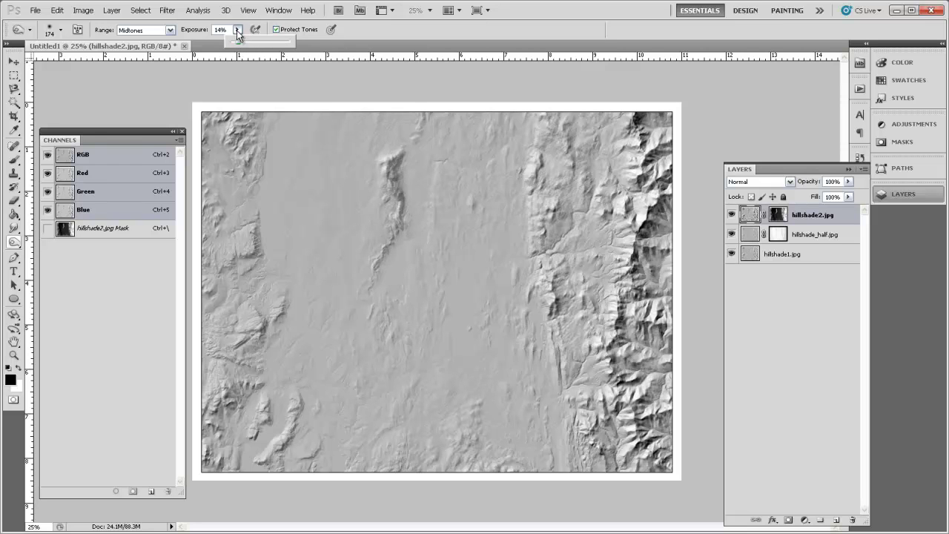
left_click(237, 31)
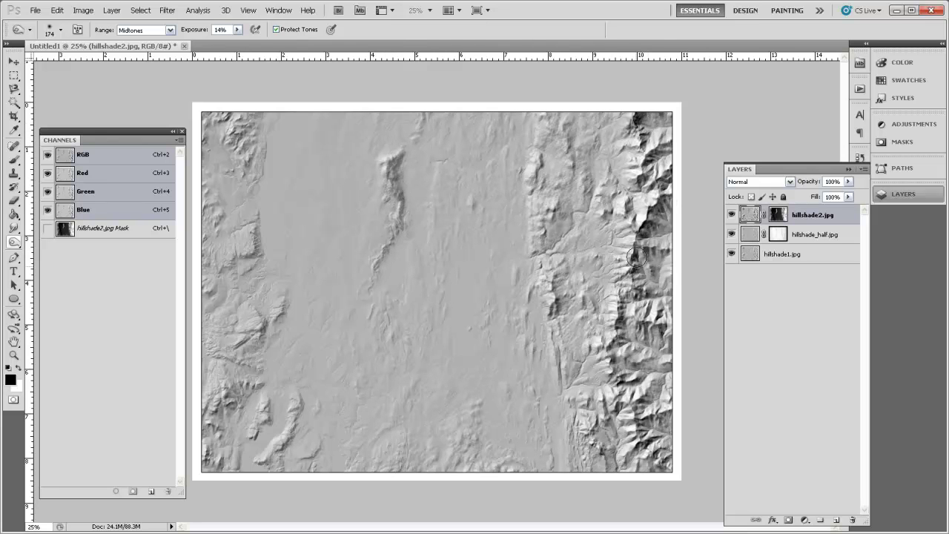
left_click(237, 29)
left_click_drag(243, 46, 249, 42)
right_click(672, 278)
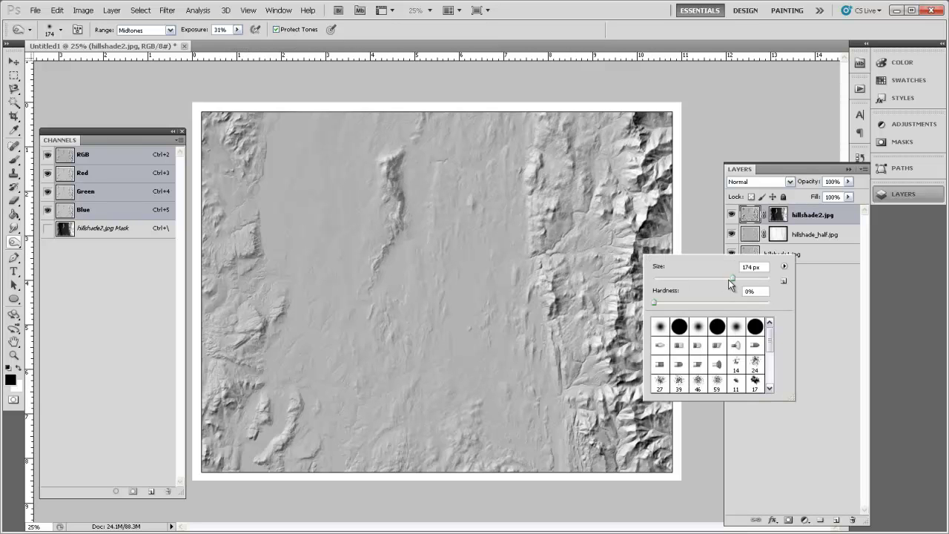
left_click_drag(737, 278, 739, 278)
left_click(648, 132)
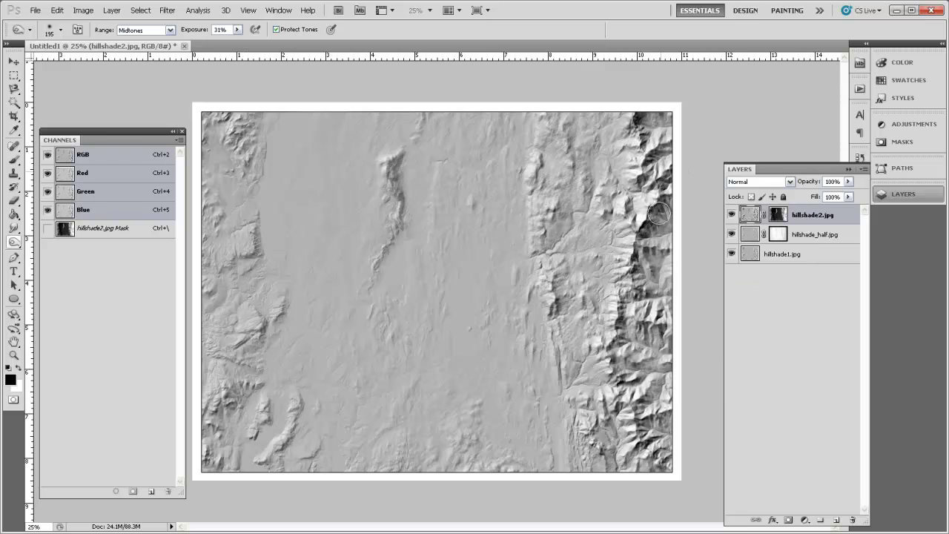
mouse_move(627, 334)
left_mouse_down()
mouse_move(660, 445)
mouse_move(637, 343)
mouse_move(665, 190)
mouse_move(644, 104)
mouse_move(657, 204)
mouse_move(614, 337)
mouse_move(633, 465)
mouse_move(628, 352)
mouse_move(649, 131)
mouse_move(642, 116)
mouse_move(658, 187)
mouse_move(625, 325)
mouse_move(651, 438)
mouse_move(593, 365)
mouse_move(633, 393)
left_mouse_up()
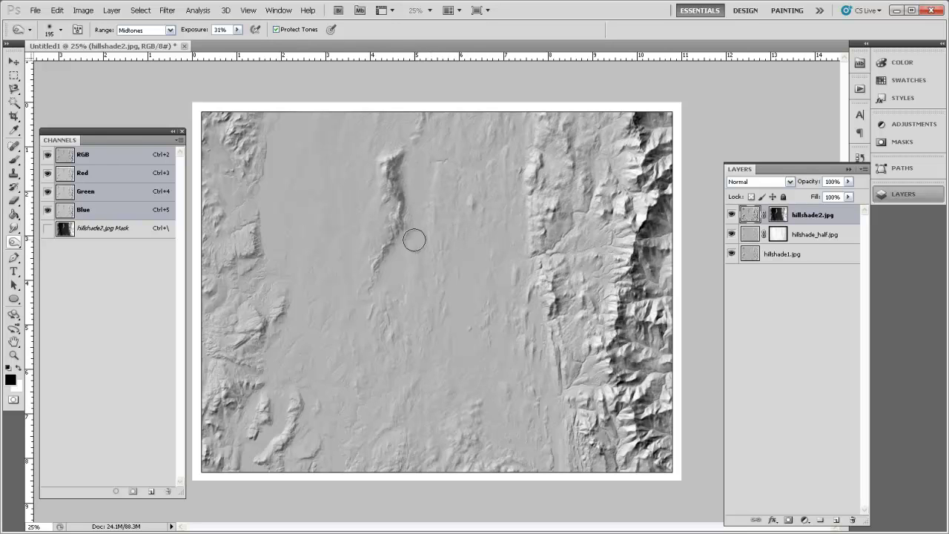
Step: Smudge the terrain just east of the central ridge on the hillshade_half.jpg layer, using a 174 px brush at 37% strength
left_click(14, 230)
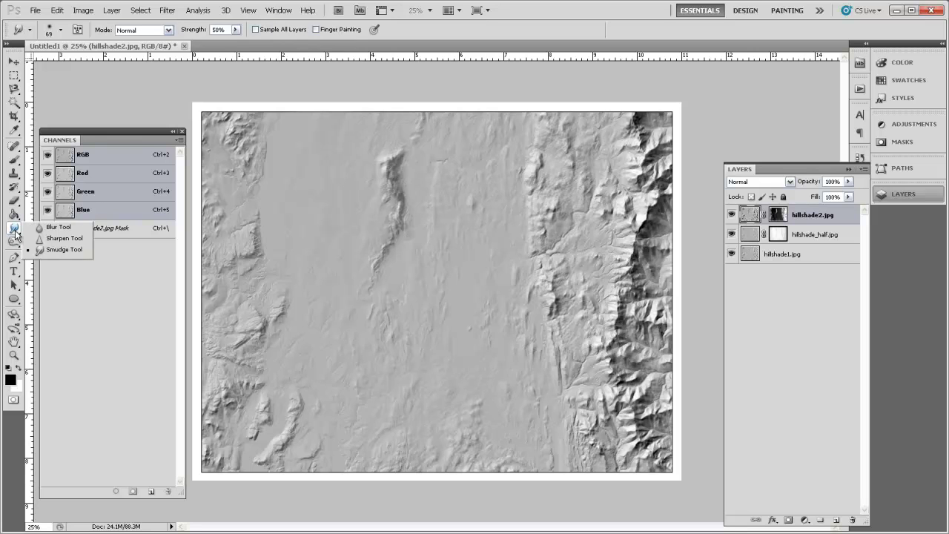
left_click(48, 252)
right_click(453, 258)
type("129")
key("Return")
right_click(445, 246)
left_click_drag(529, 269, 540, 269)
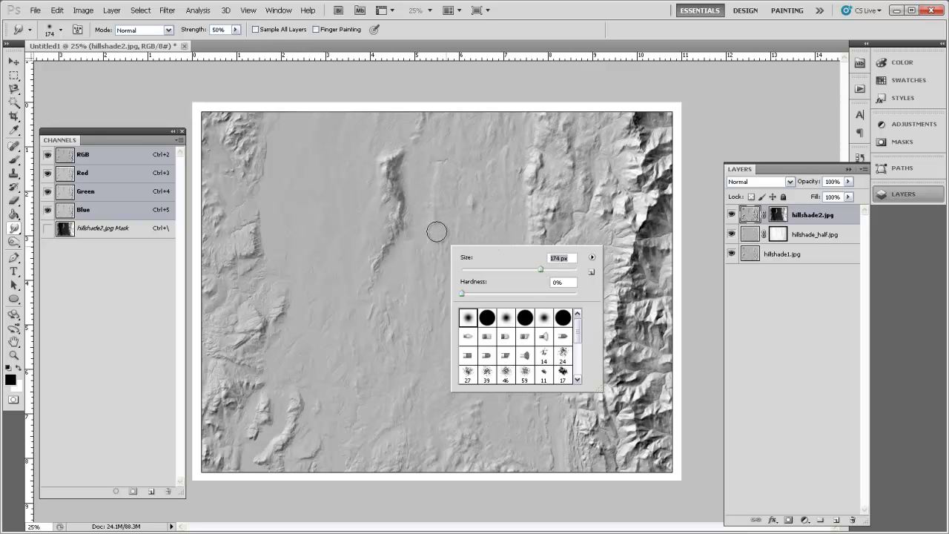
left_click(236, 30)
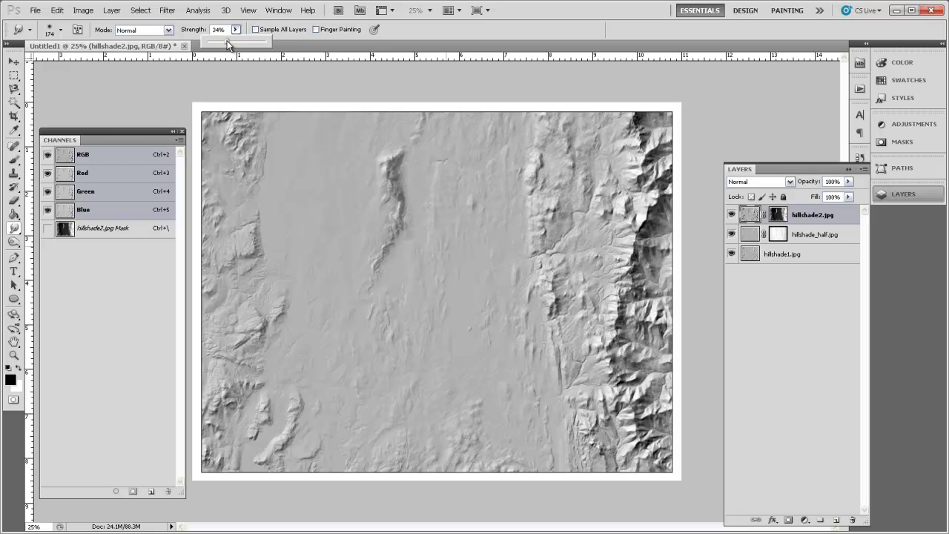
left_click_drag(226, 43, 229, 42)
left_click(807, 236)
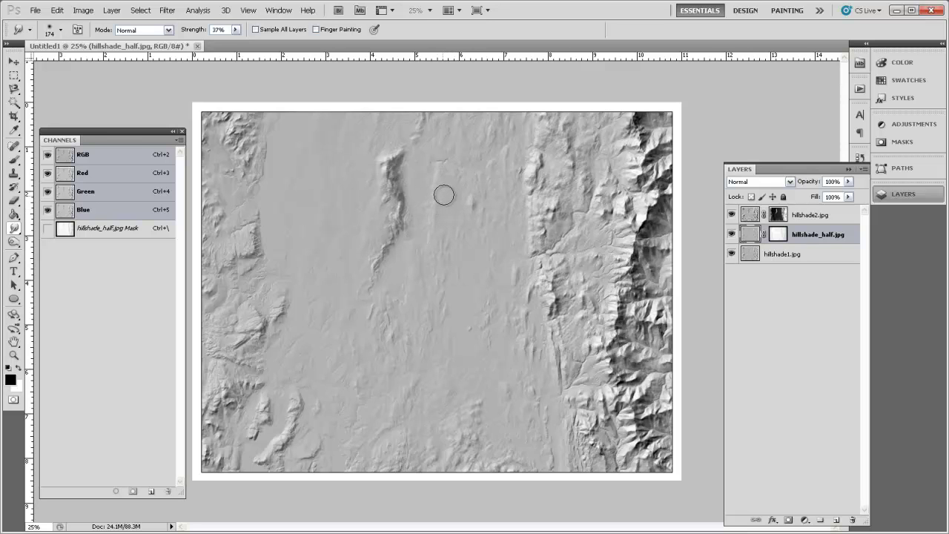
mouse_move(454, 187)
left_mouse_down()
mouse_move(419, 205)
mouse_move(421, 219)
mouse_move(418, 192)
left_mouse_up()
left_click(167, 9)
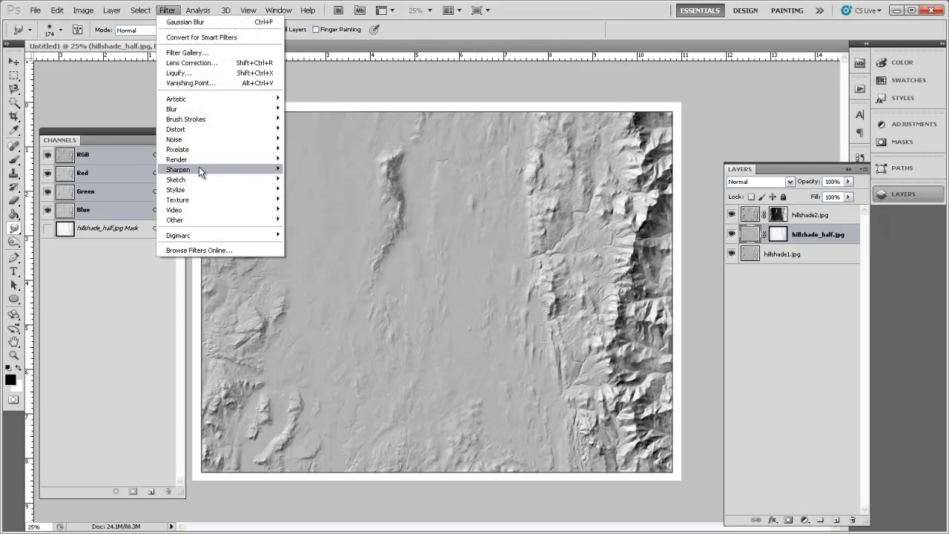
mouse_move(82, 10)
mouse_move(88, 42)
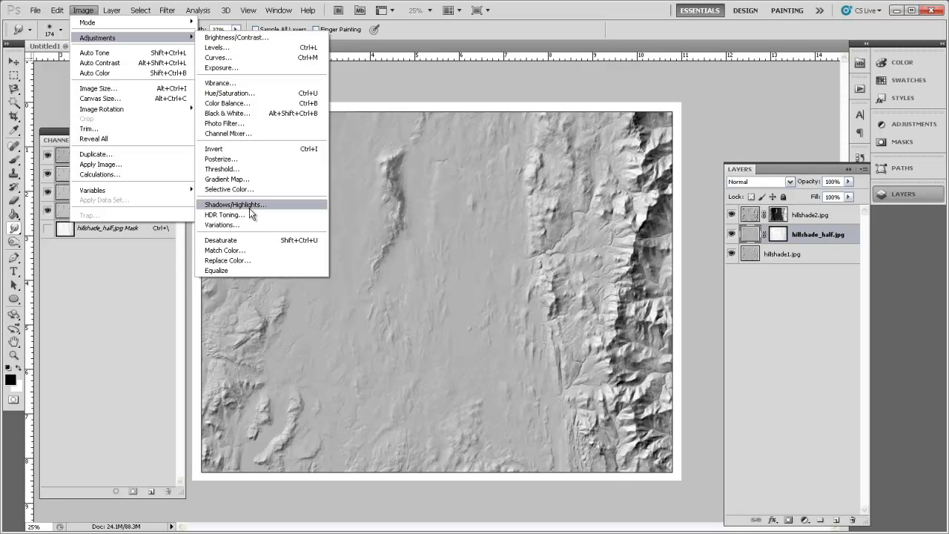
left_click(542, 11)
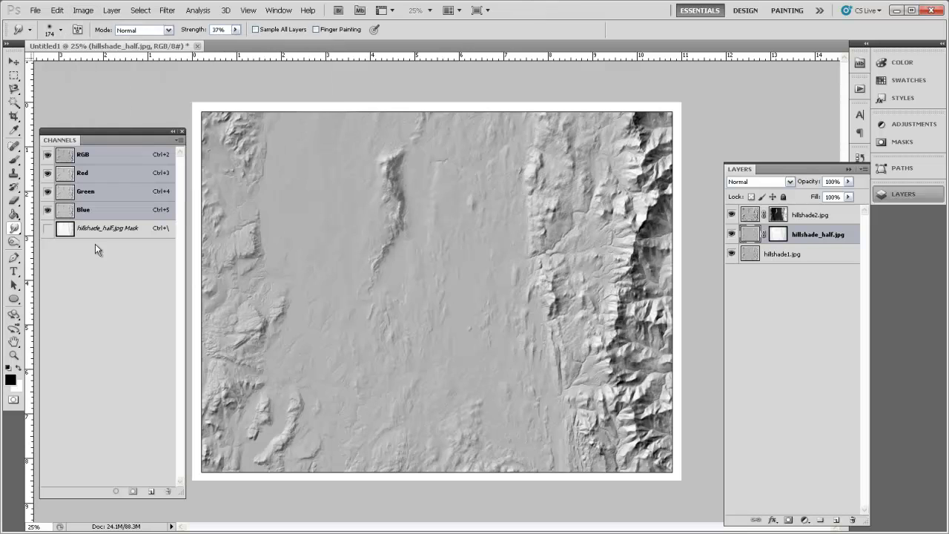